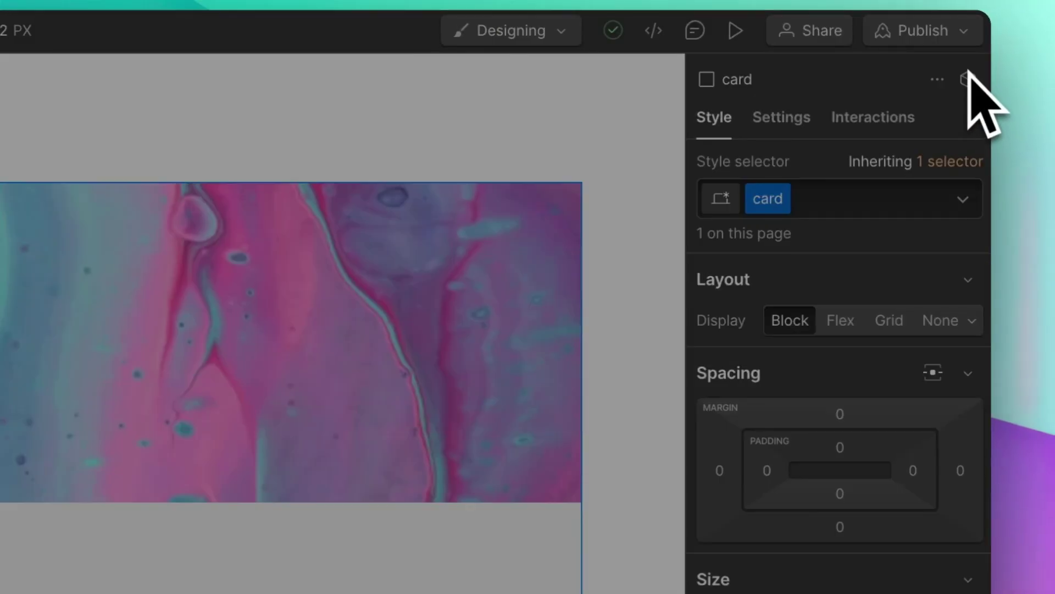
Name the new component 'Card' and create it
type("Card")
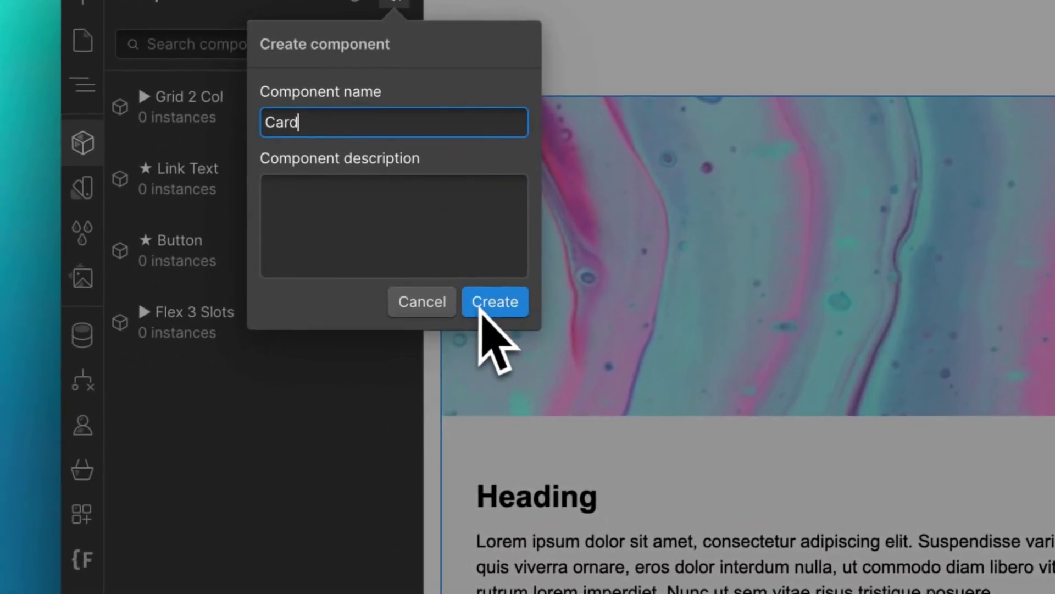
left_click(432, 330)
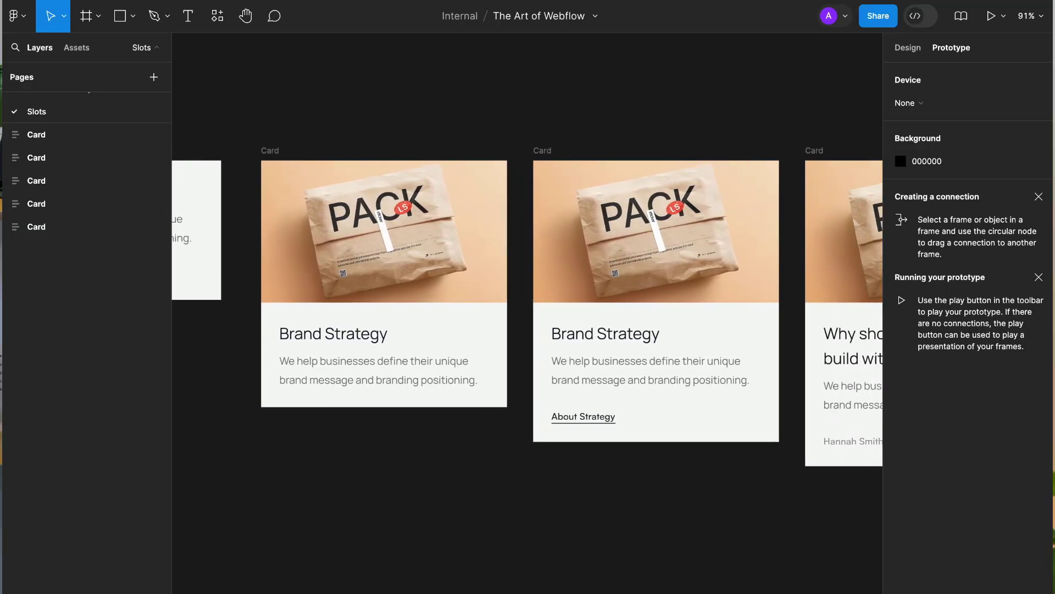
scroll(527, 297, "right", 5)
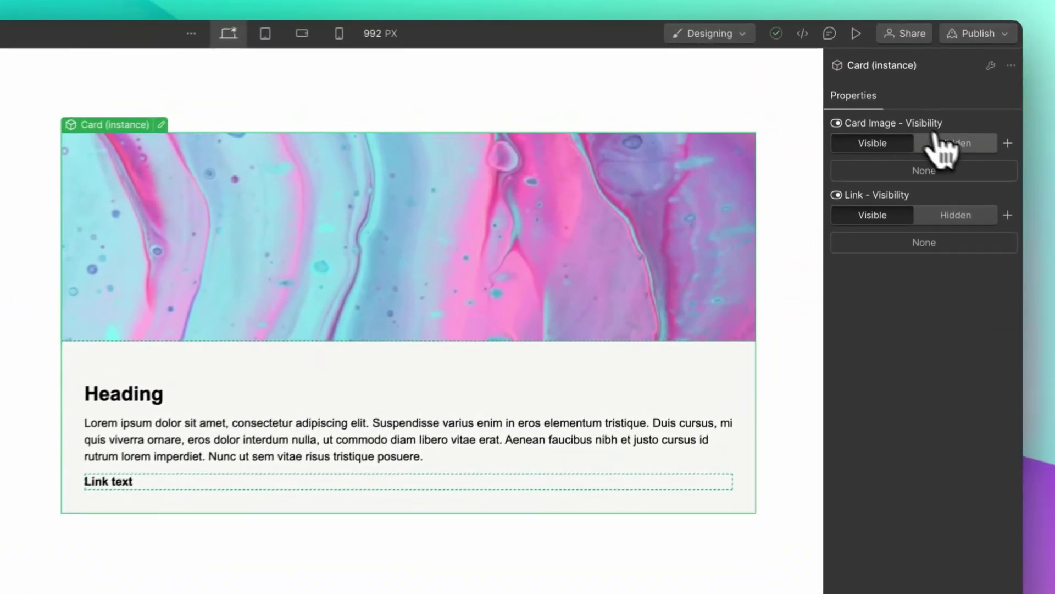
Set the Card instance's Card Image and Link visibility to Hidden
left_click(942, 142)
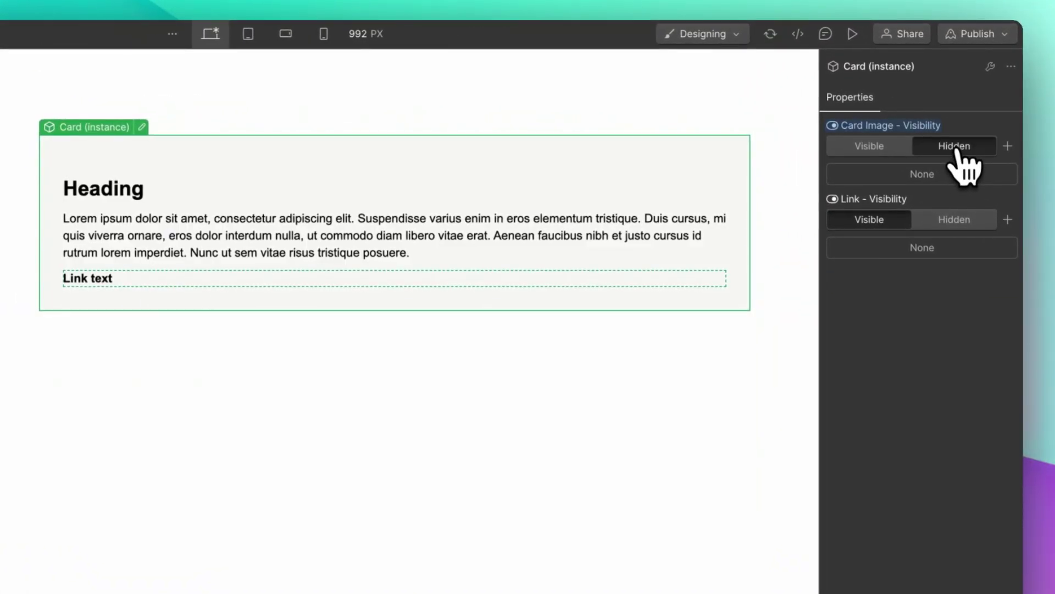
left_click(955, 221)
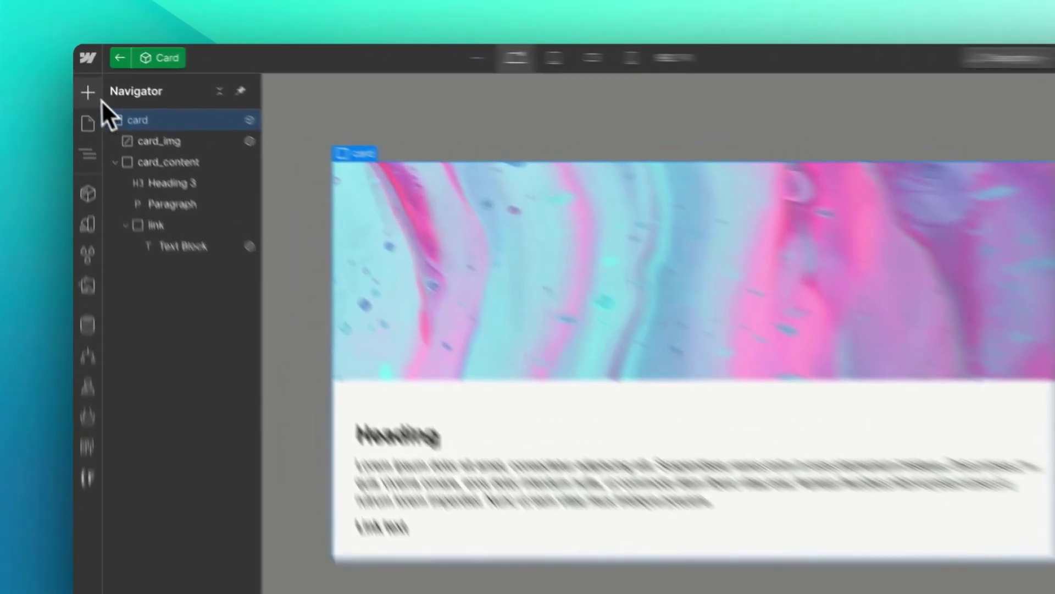
Insert a slot between card_img and card_content, then delete the card_img and link elements
left_click(84, 78)
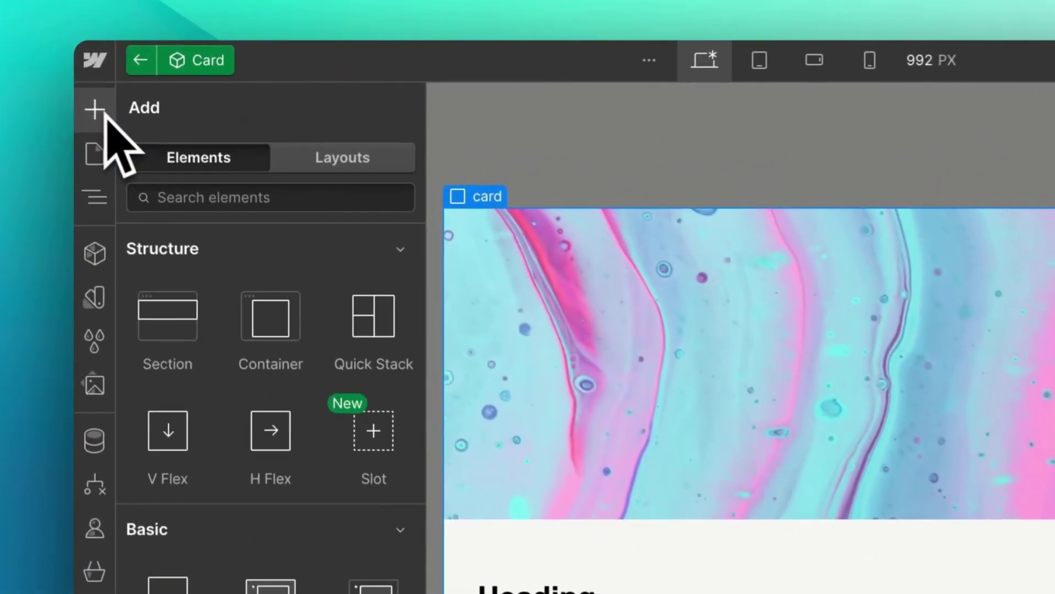
left_click(293, 324)
left_click_drag(182, 265, 190, 91)
key("Delete")
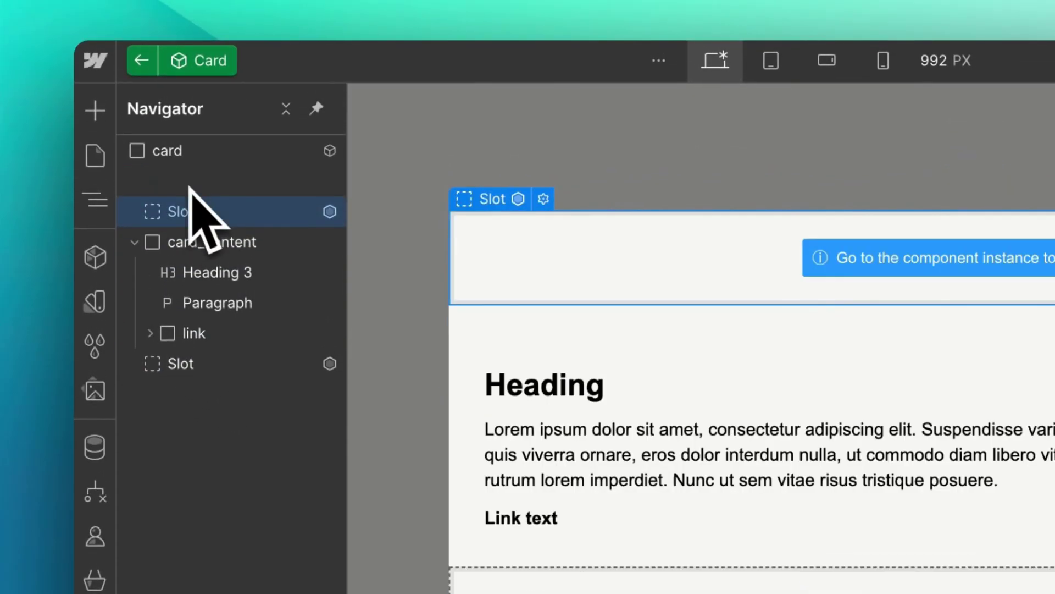
left_click(184, 305)
key("Delete")
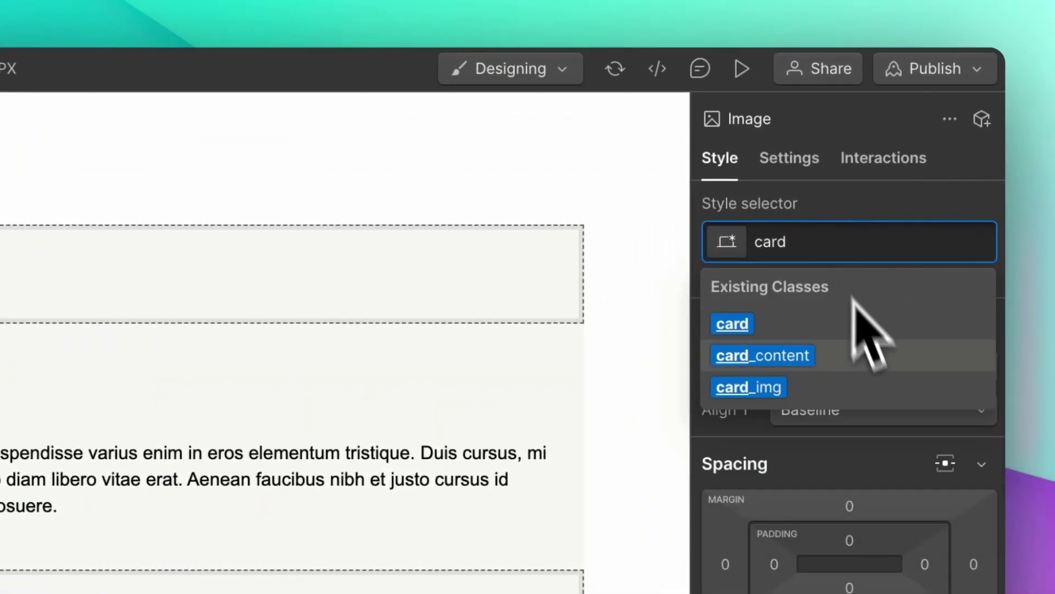
Give the new image the card_img class and make it a component named 'Card Image'
left_click(886, 375)
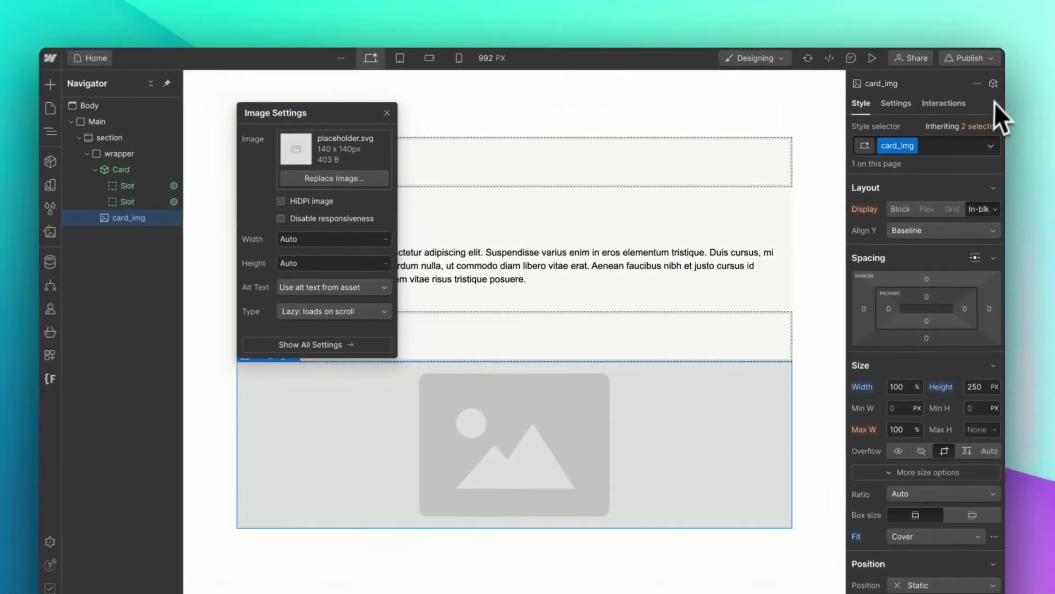
left_click(982, 119)
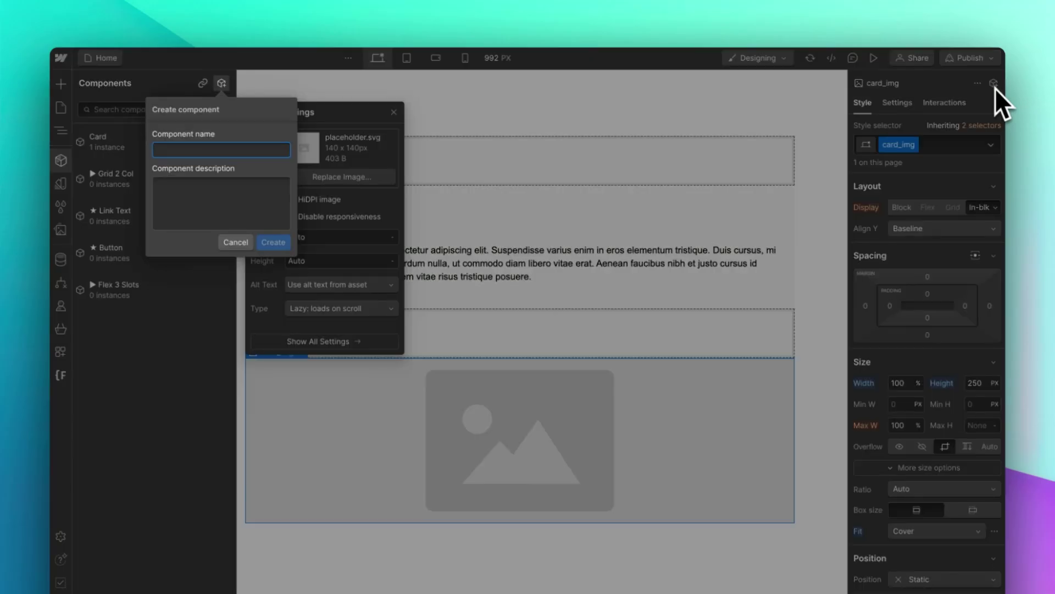
type("Card Image")
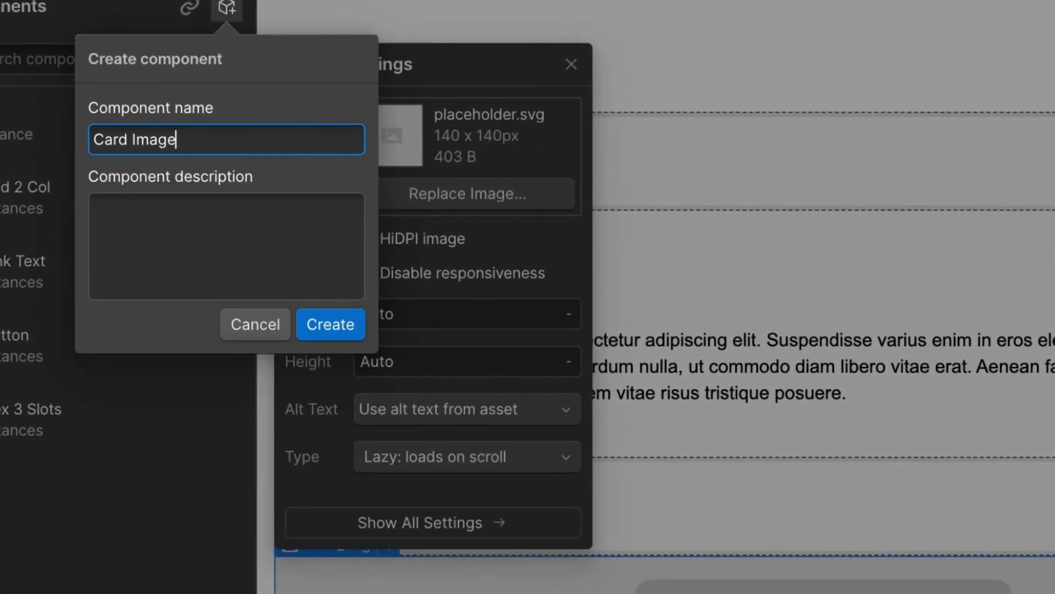
key("Return")
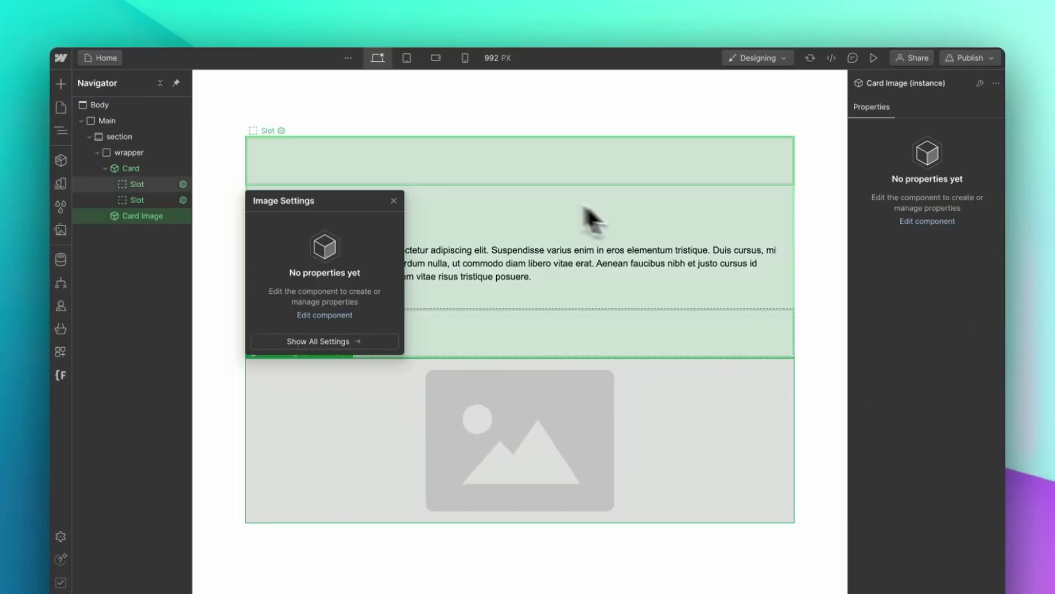
Place the Card Image component into the card's first slot
left_click(477, 171)
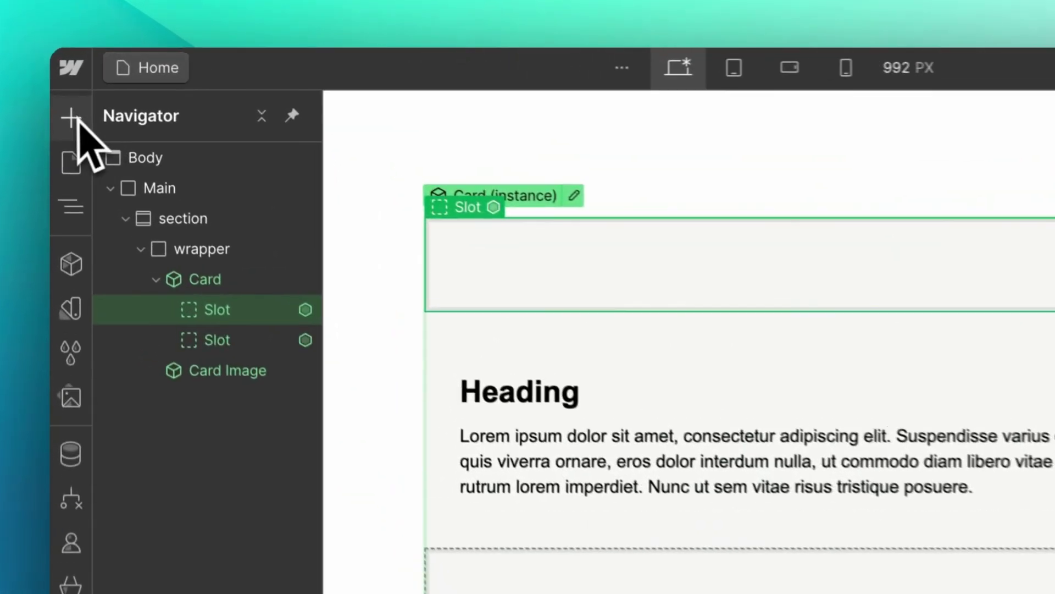
left_click(61, 84)
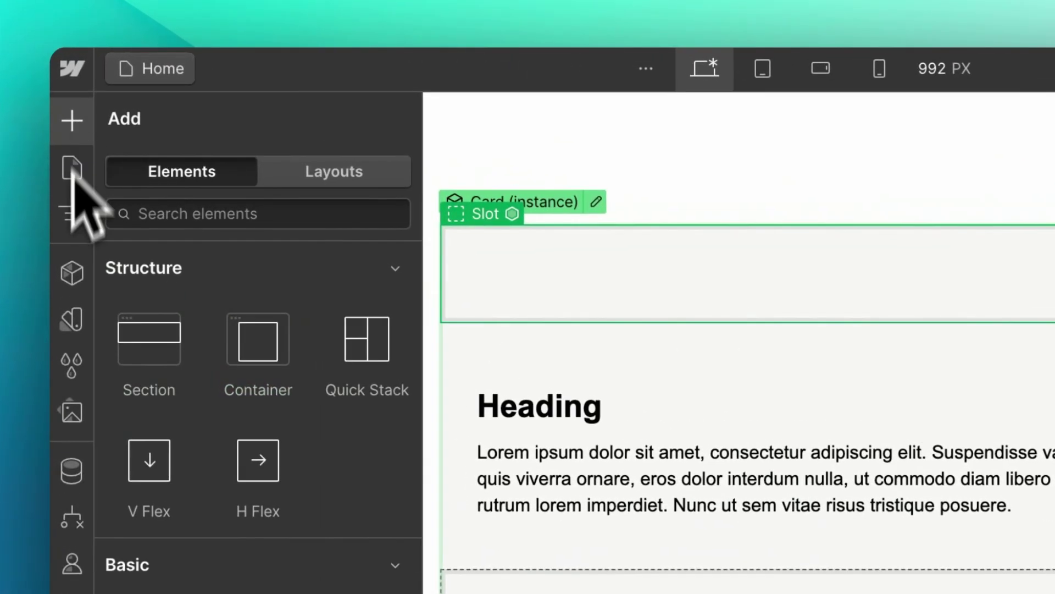
left_click(60, 160)
left_click_drag(165, 236, 192, 225)
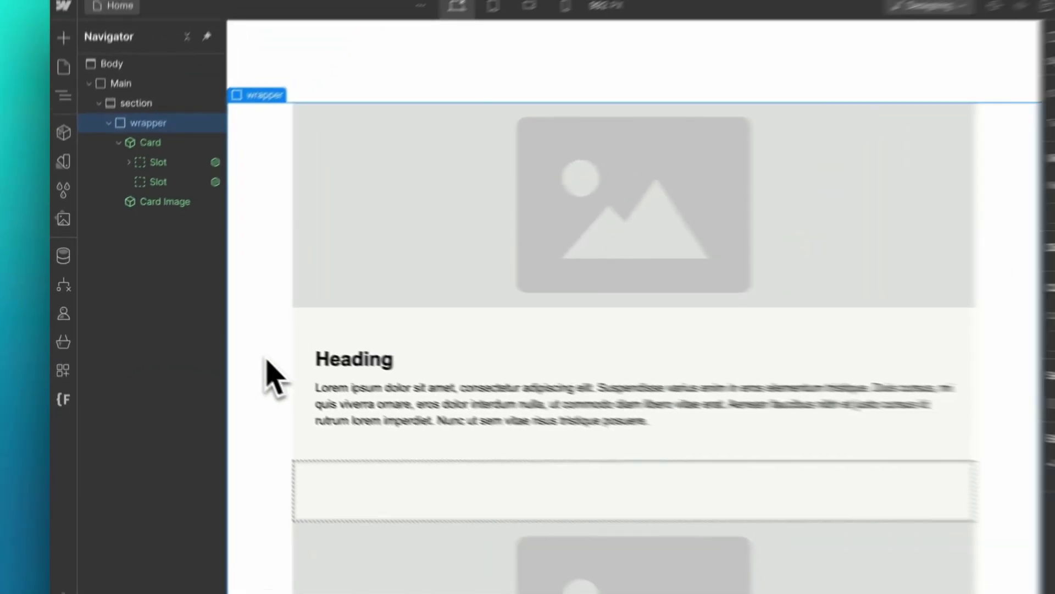
left_click_drag(235, 384, 224, 321)
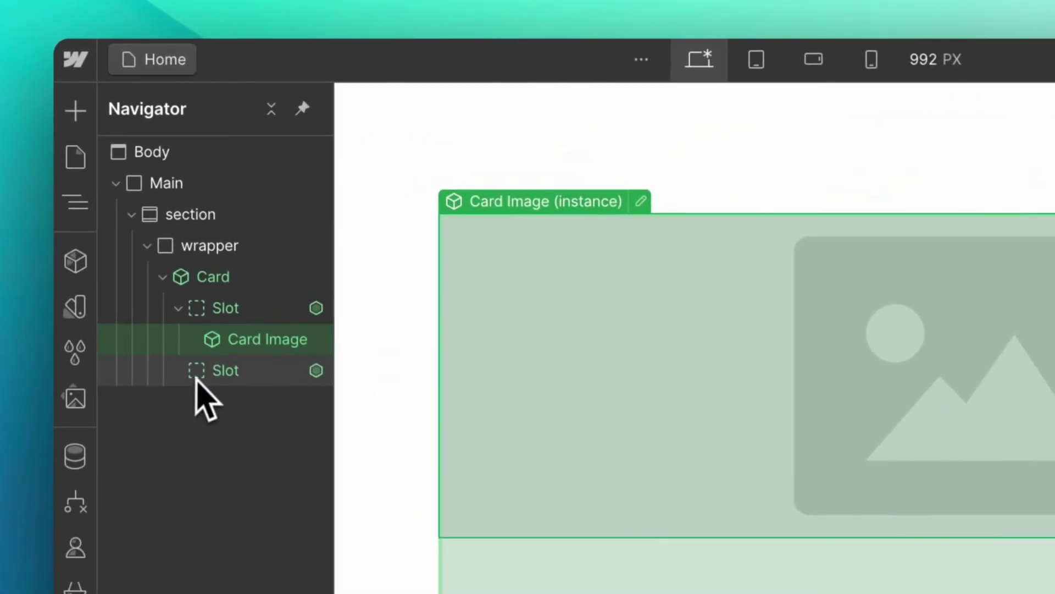
Insert Card Link into the lower slot and Card Tag into the first slot
left_click(126, 207)
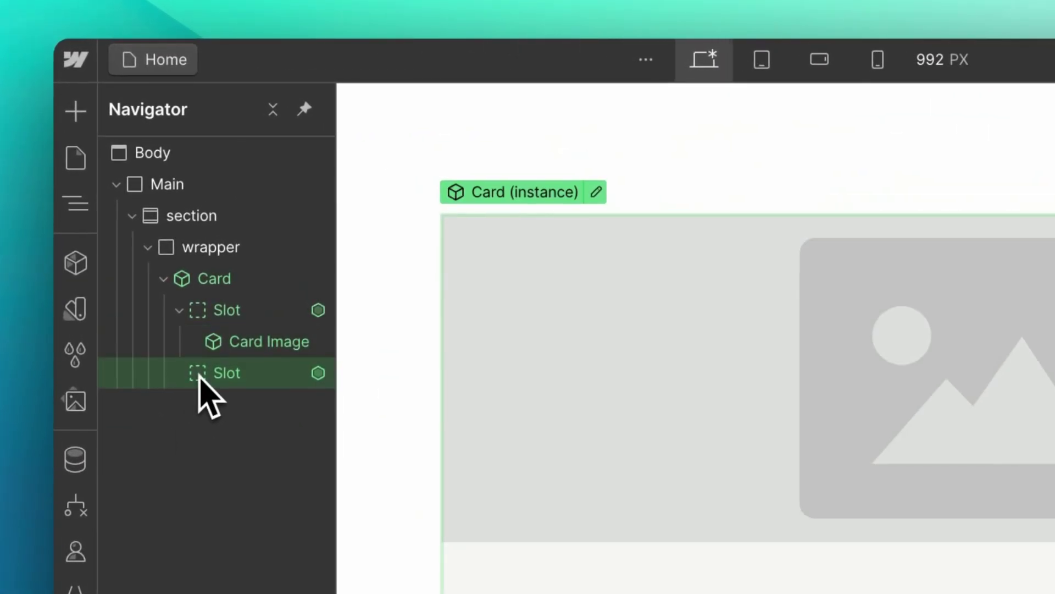
left_click(85, 261)
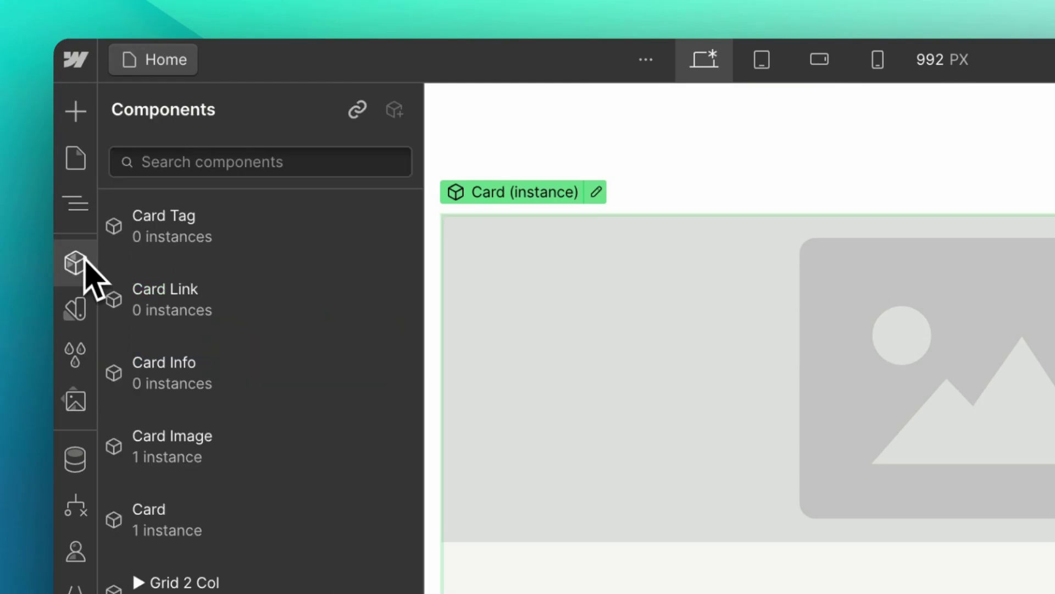
left_click(165, 288)
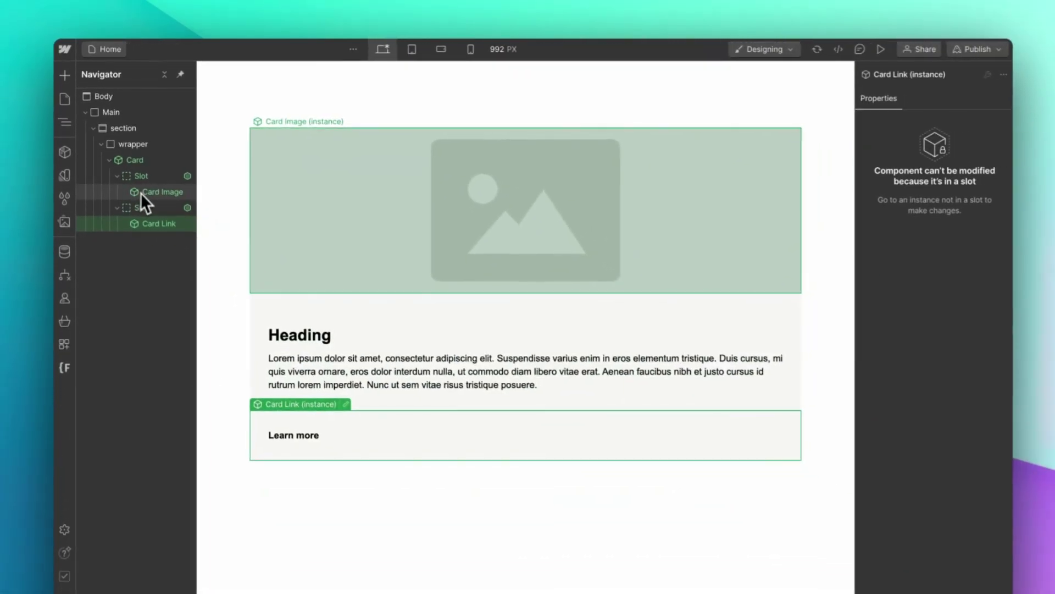
left_click(138, 179)
left_click(67, 151)
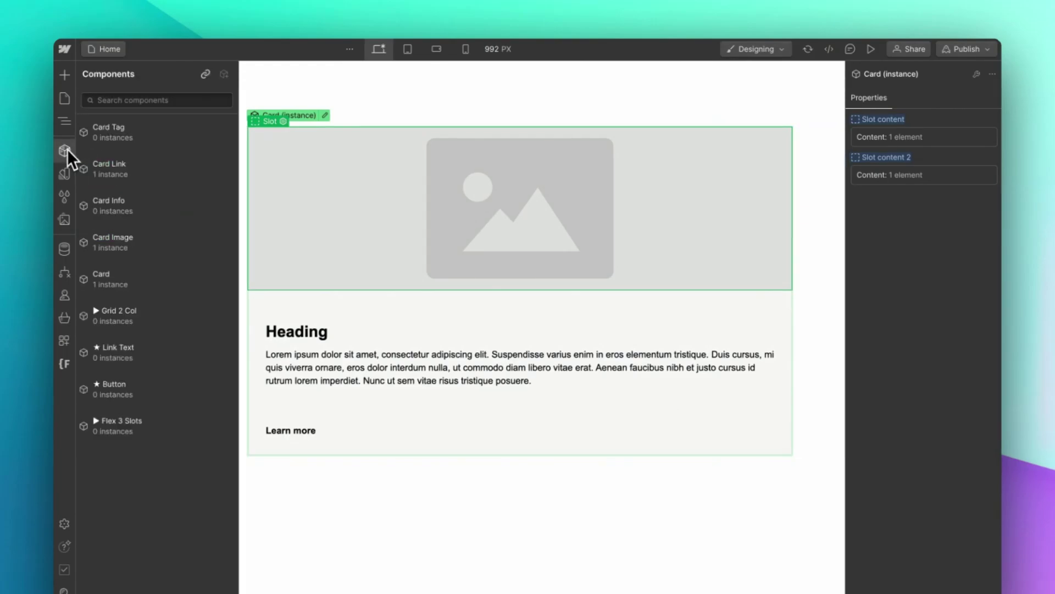
left_click(104, 134)
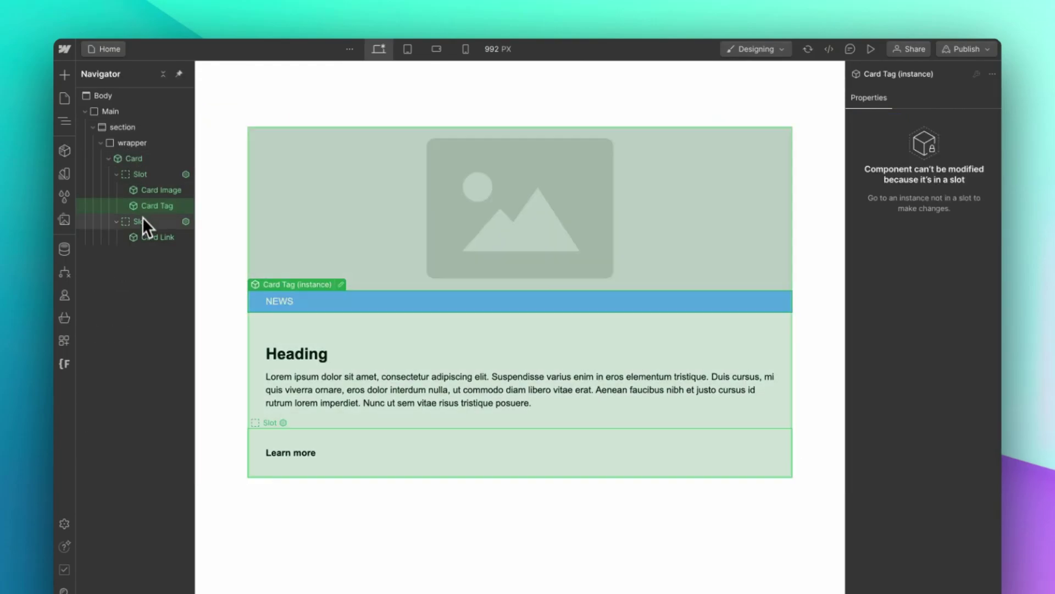
Insert Card Info into the lower slot, then select the card's wrapper
left_click(142, 220)
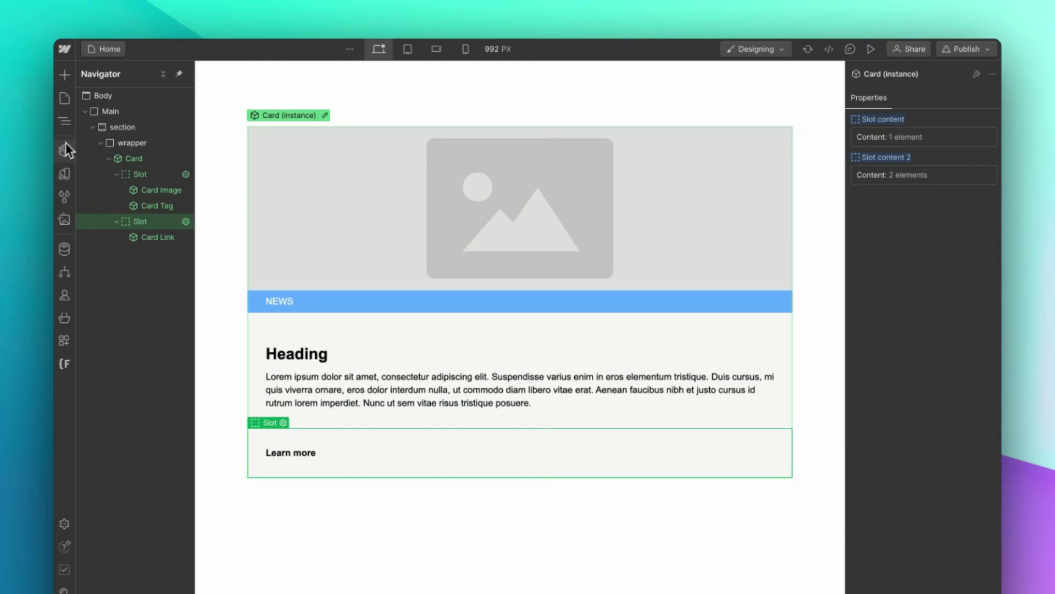
left_click(66, 150)
left_click(127, 205)
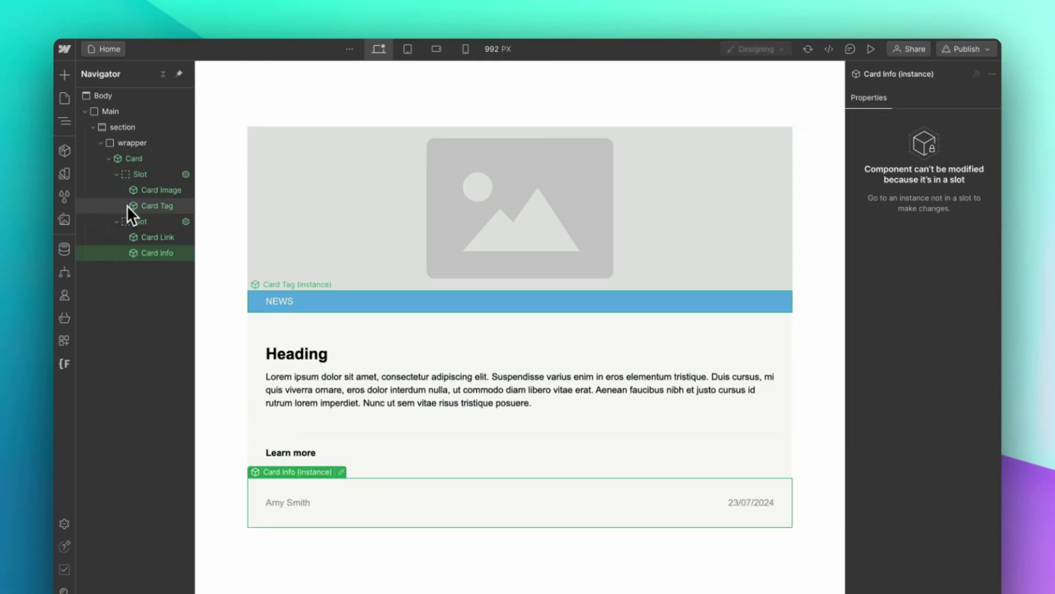
left_click(222, 363)
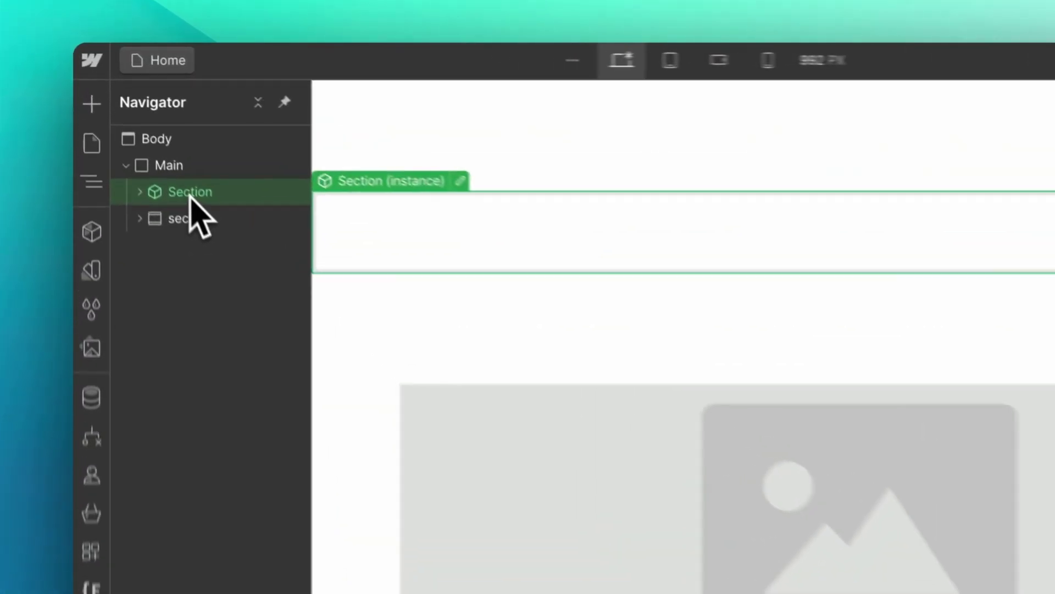
Open the Section component, select its wrapper slot, and return to the page
double_click(140, 127)
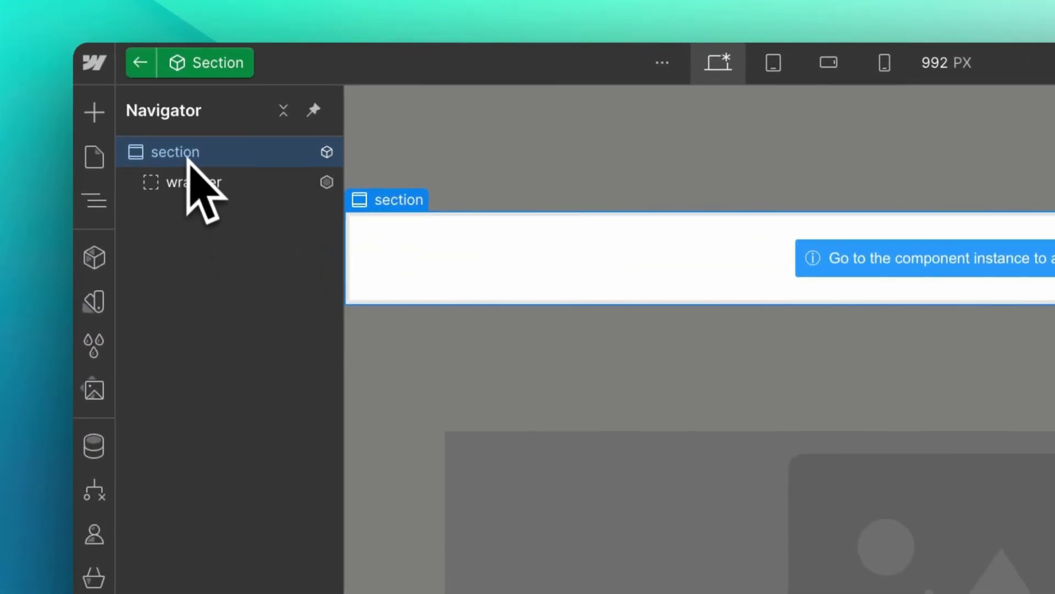
left_click(201, 184)
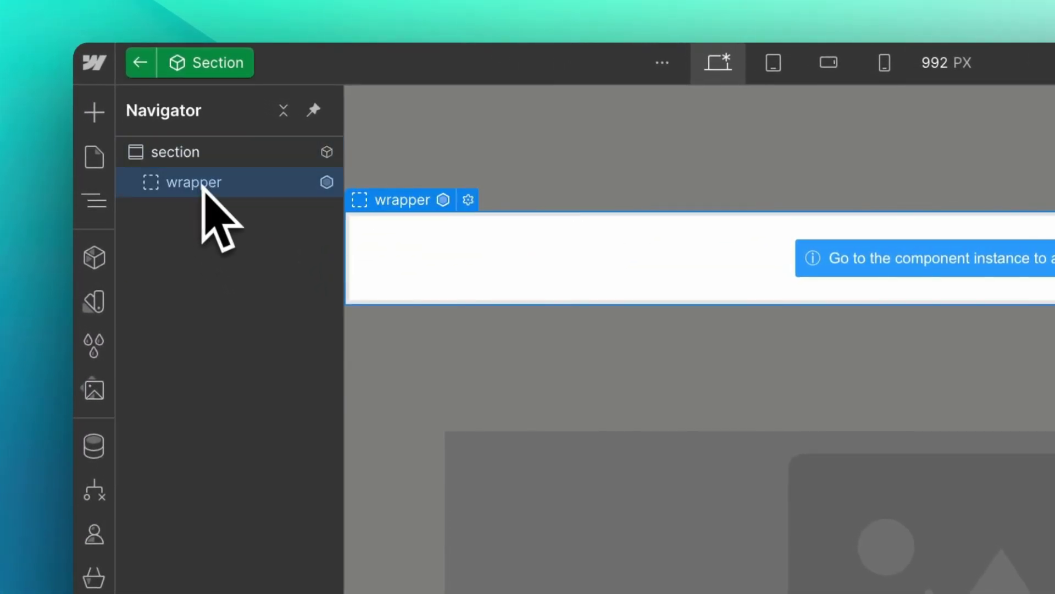
left_click(140, 63)
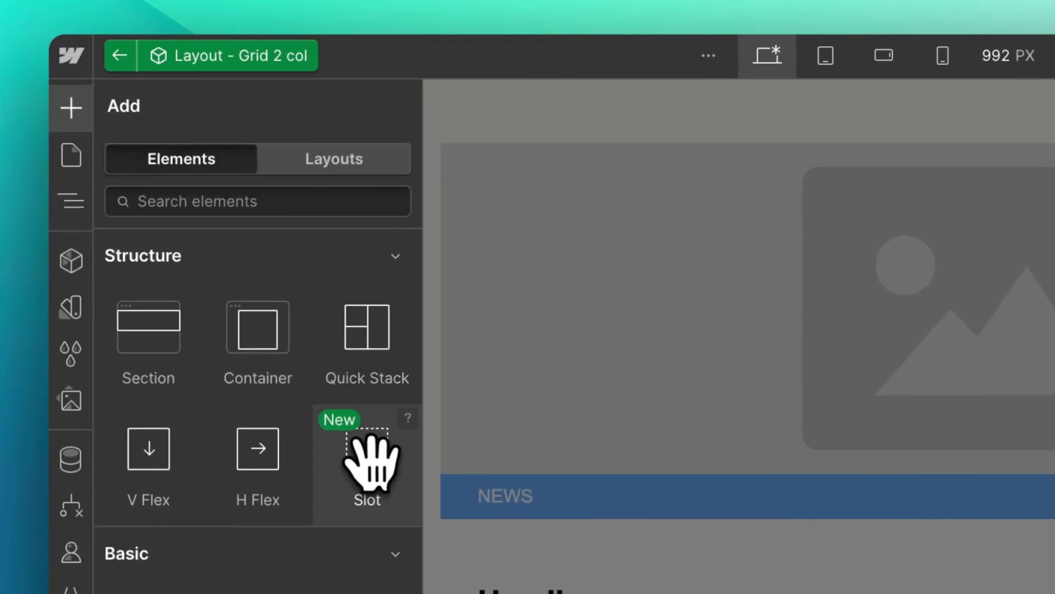
Add a slot to the grid layout component and give it the grid-2col class
left_click_drag(358, 443, 231, 217)
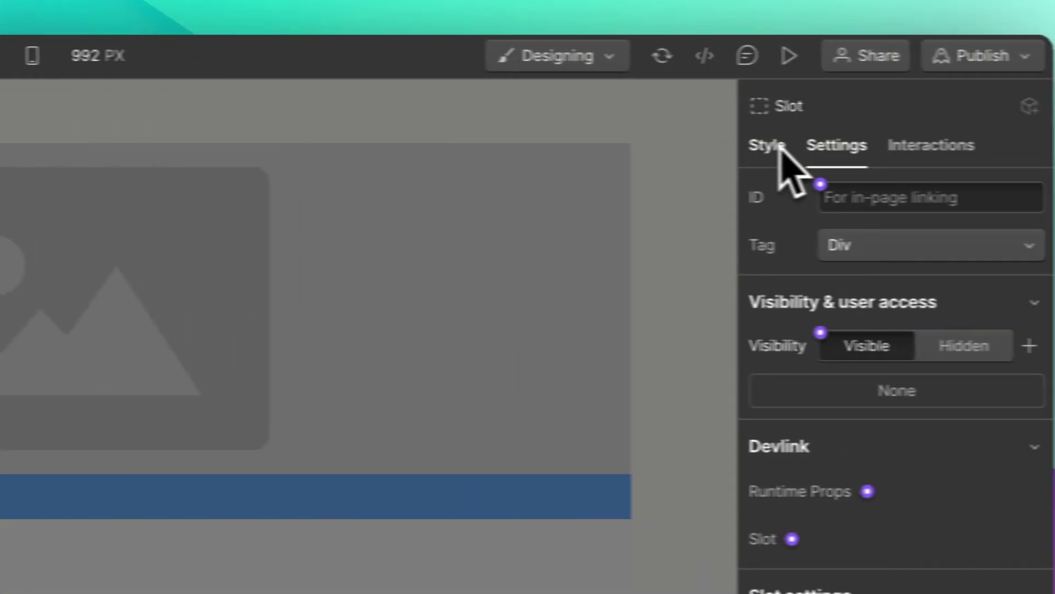
left_click(780, 151)
left_click(800, 225)
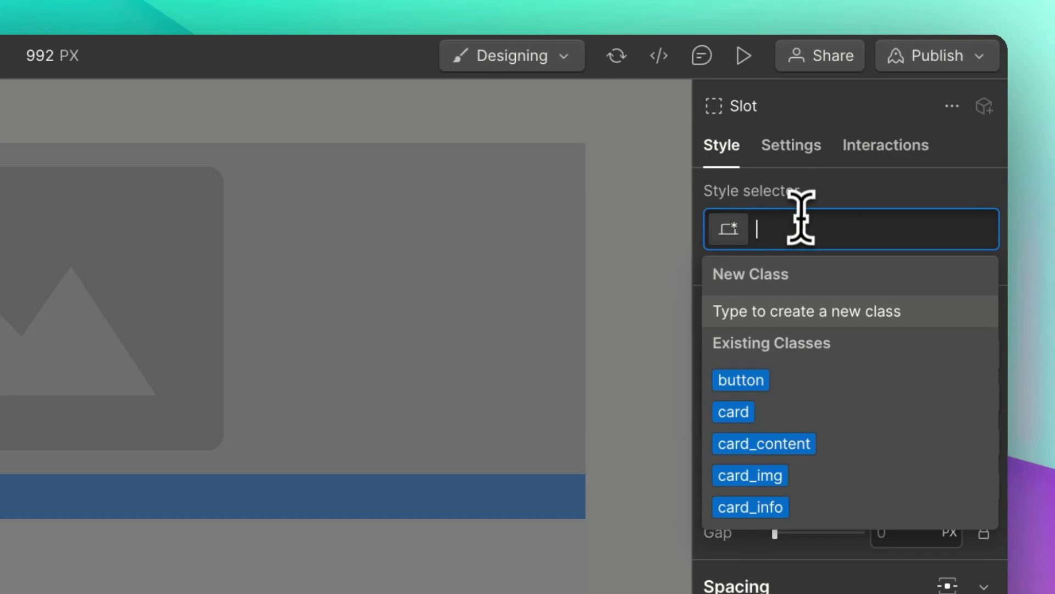
type("gri")
left_click(770, 415)
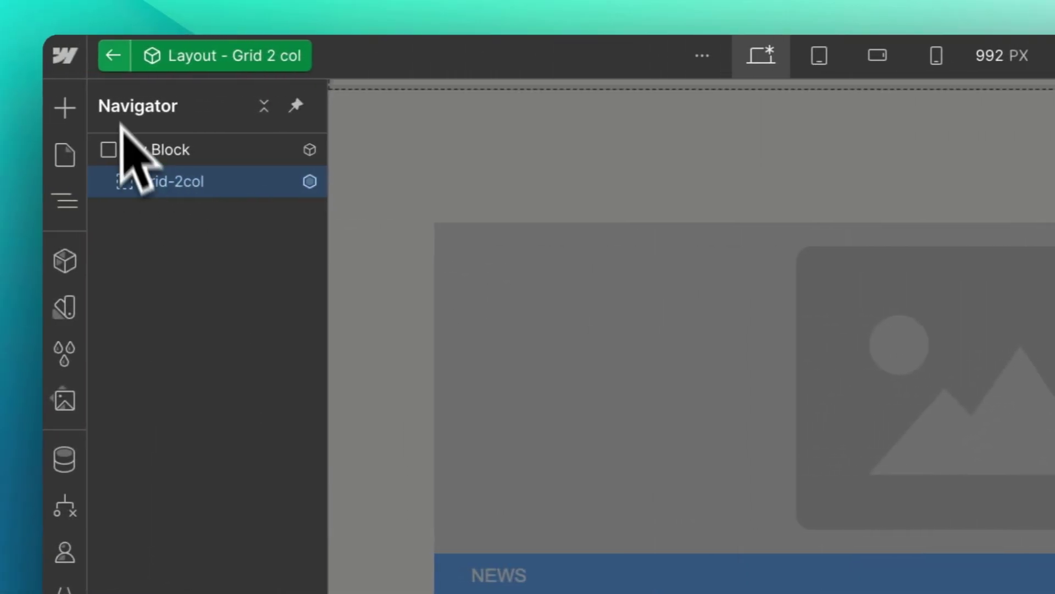
Nest Layout - Grid 2 col in the Section wrapper, move the Card into grid-2col, and duplicate it
left_click(114, 55)
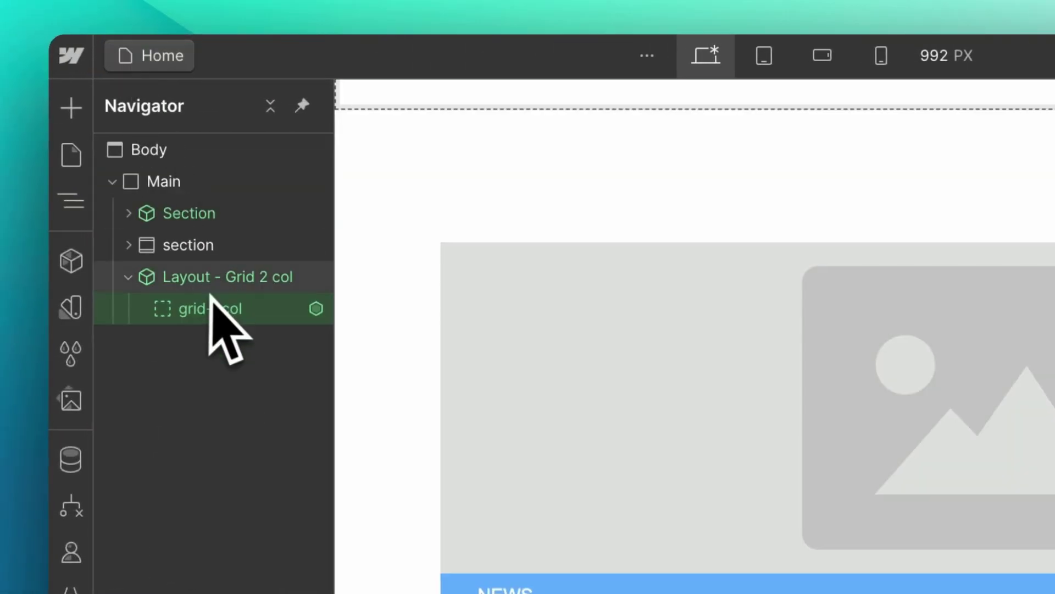
left_click(131, 213)
left_click_drag(198, 306, 202, 254)
left_click(128, 309)
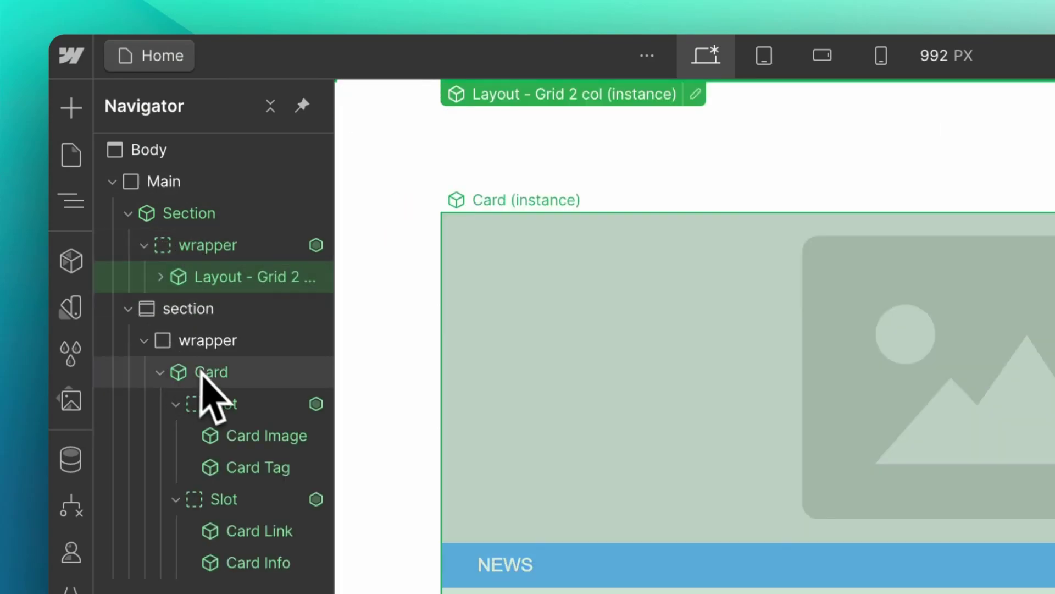
left_click_drag(204, 367, 219, 292)
left_click(160, 276)
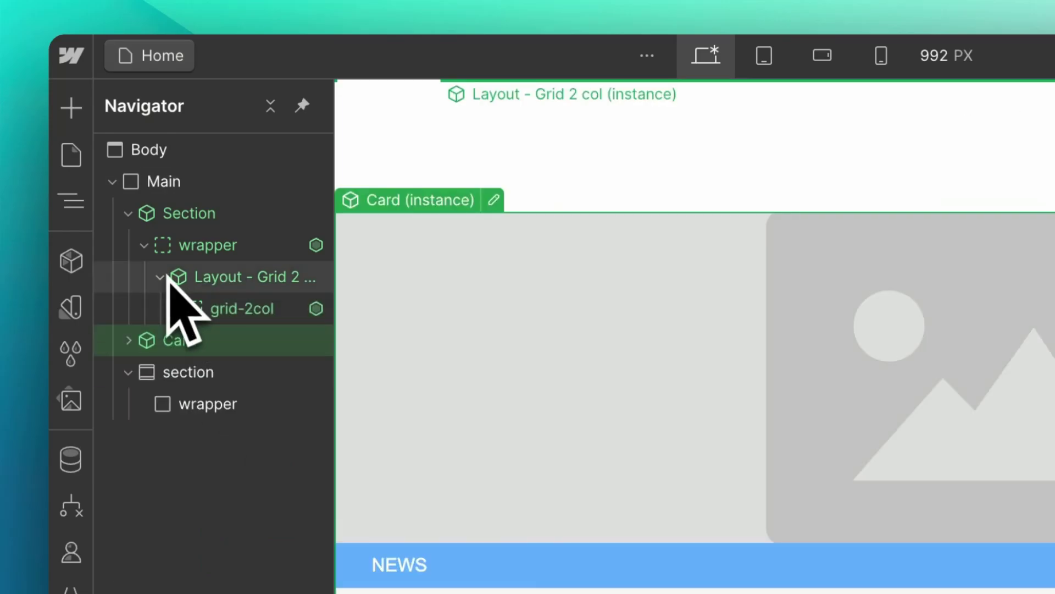
left_click_drag(181, 337, 236, 339)
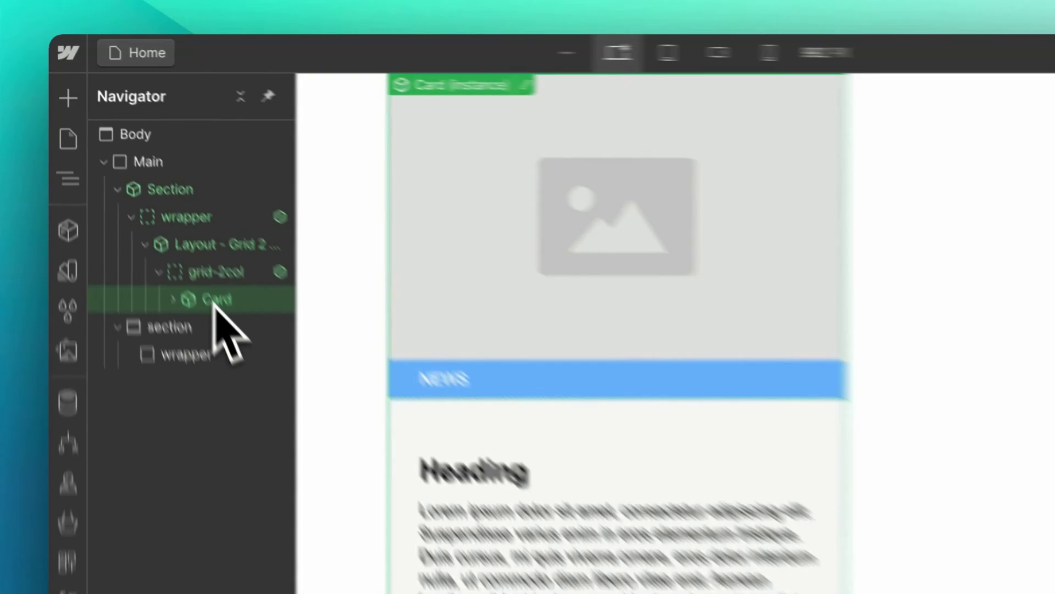
key("ctrl+d")
key("ctrl+d")
key("ctrl+d")
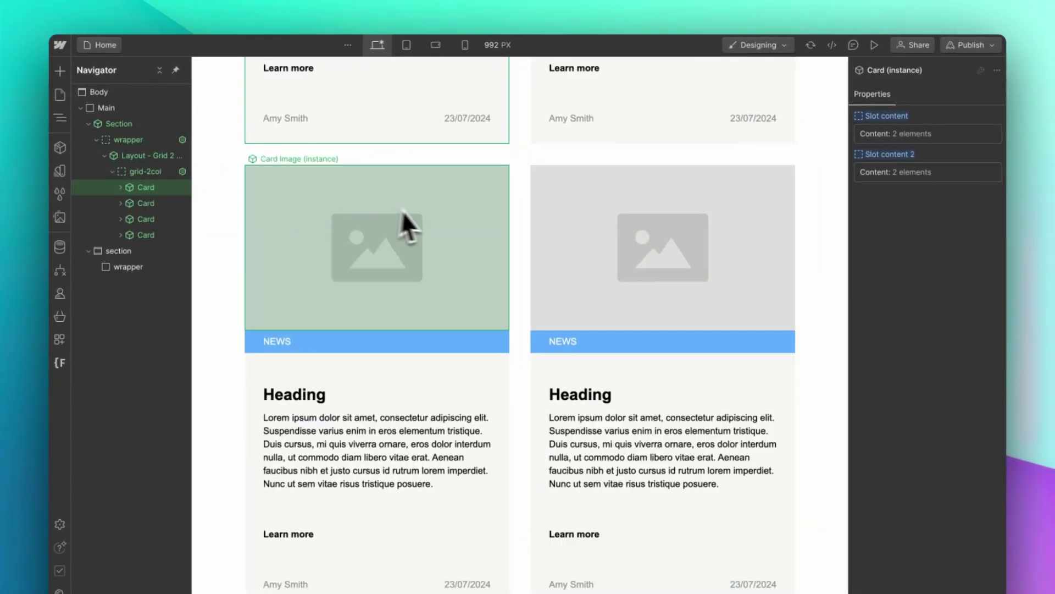
Scroll up to view the two Card instances in the grid-2col slot
scroll(402, 211, "up", 8)
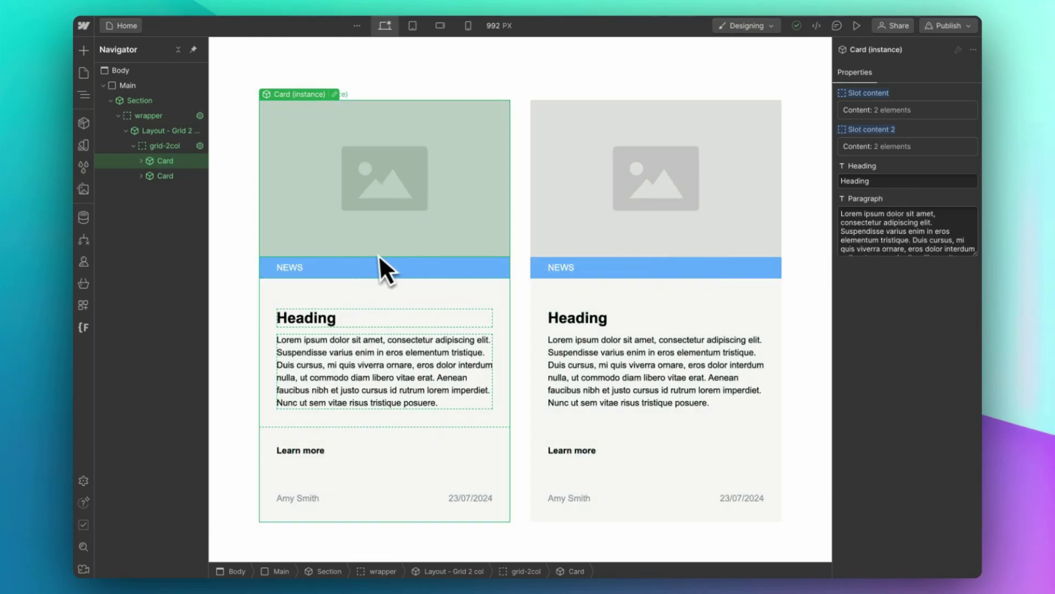
Insert a new Card instance into the page's Main container
left_click(378, 255)
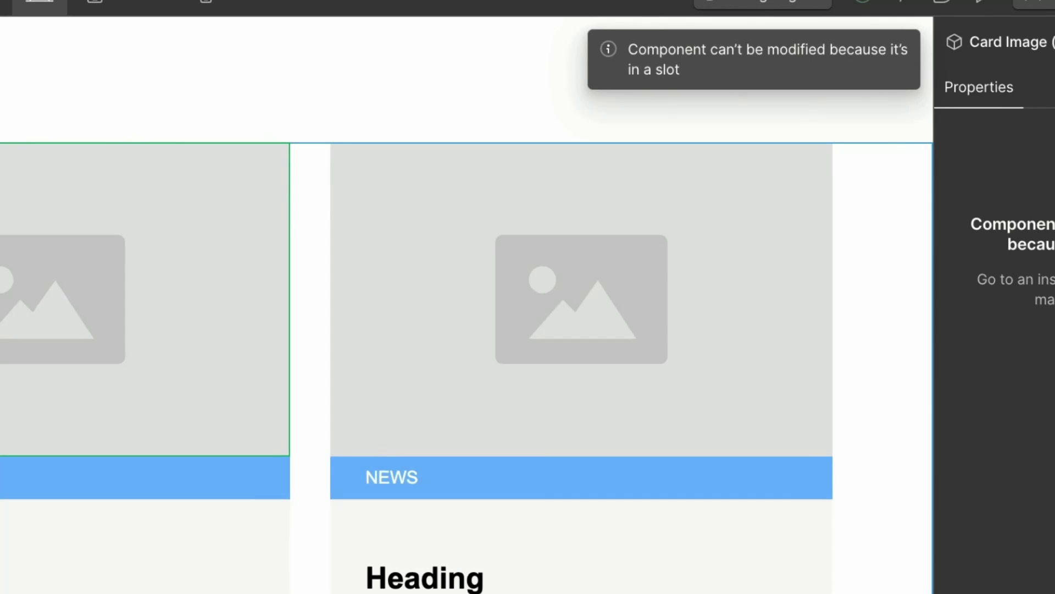
left_click(52, 89)
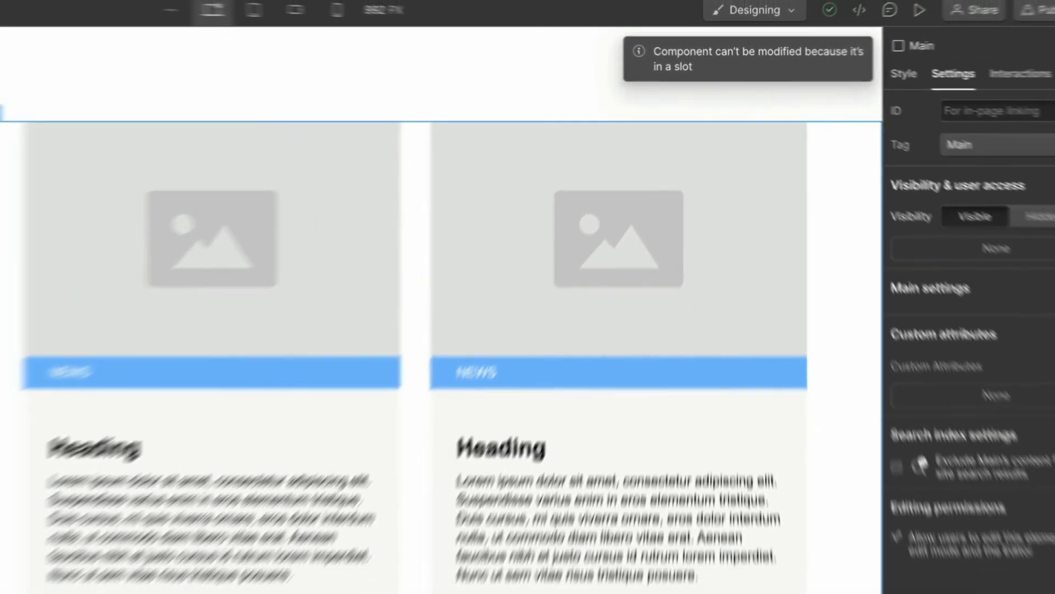
left_click(81, 122)
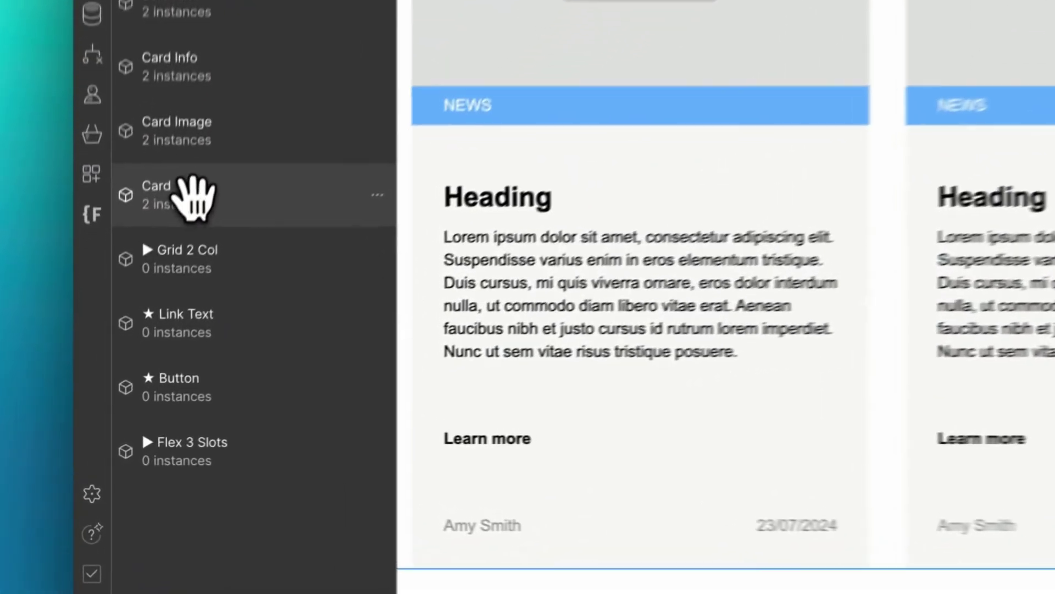
left_click(138, 319)
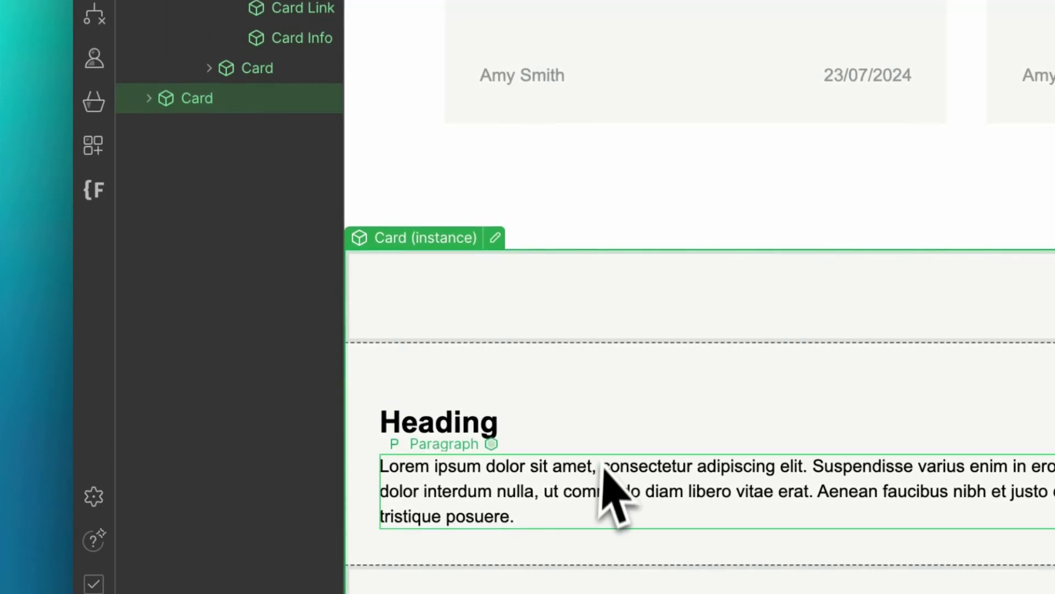
Open the Card component and select its Heading 3 and Paragraph text
double_click(607, 420)
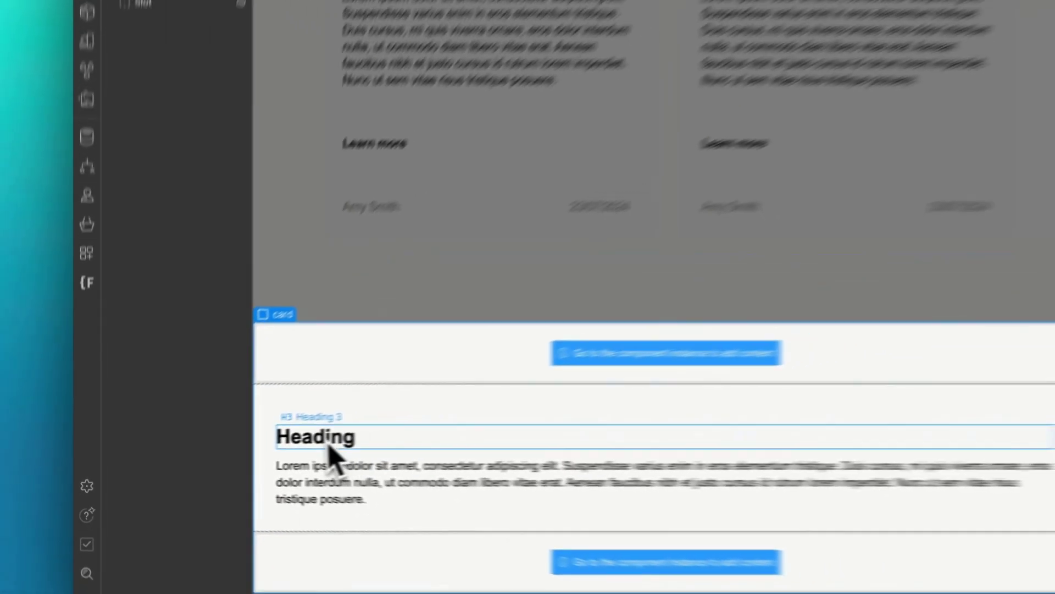
left_click(440, 432)
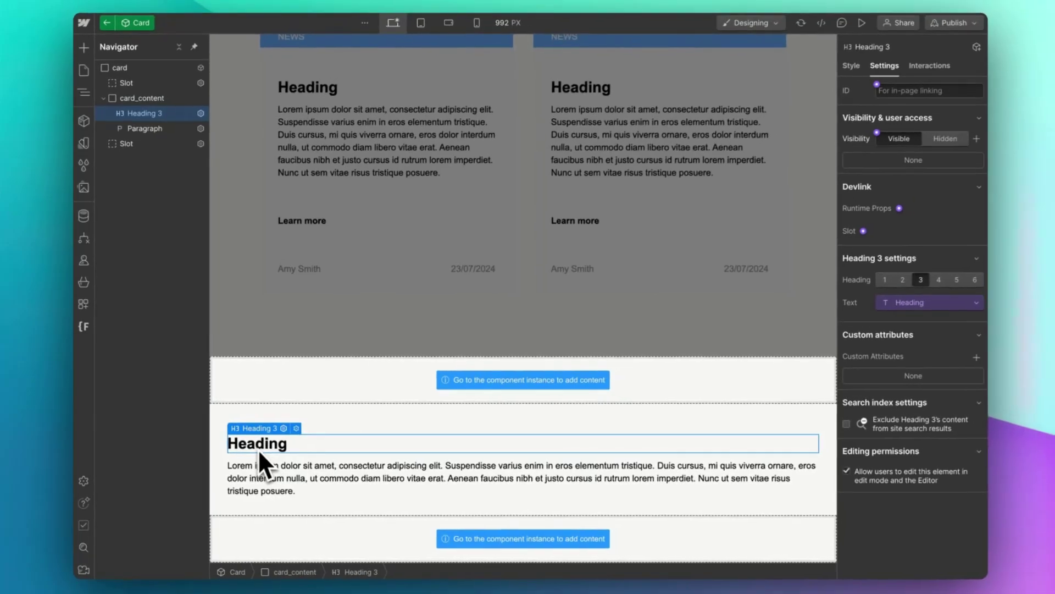
left_click(264, 476)
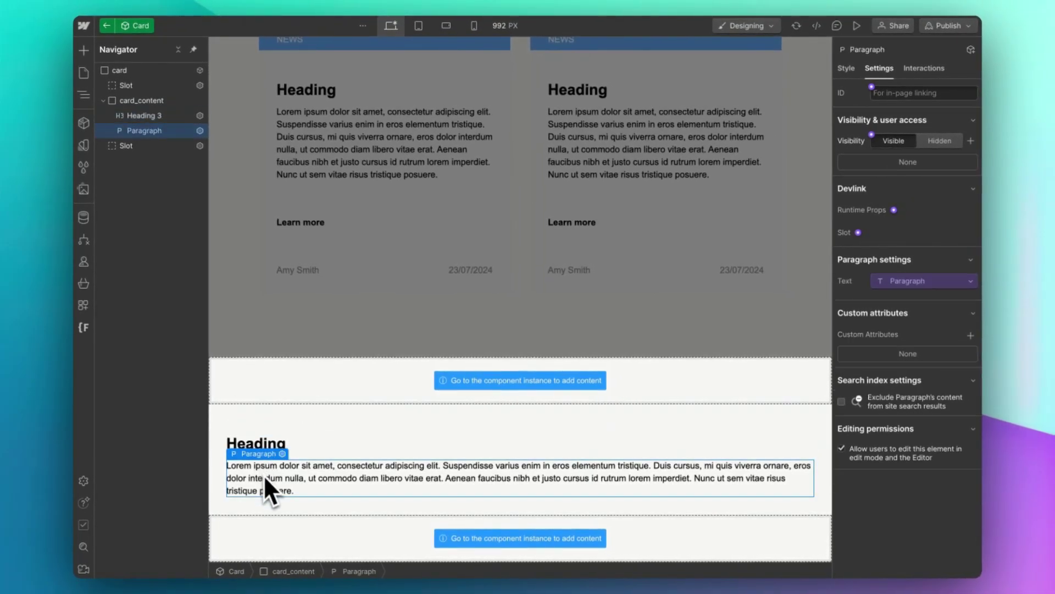